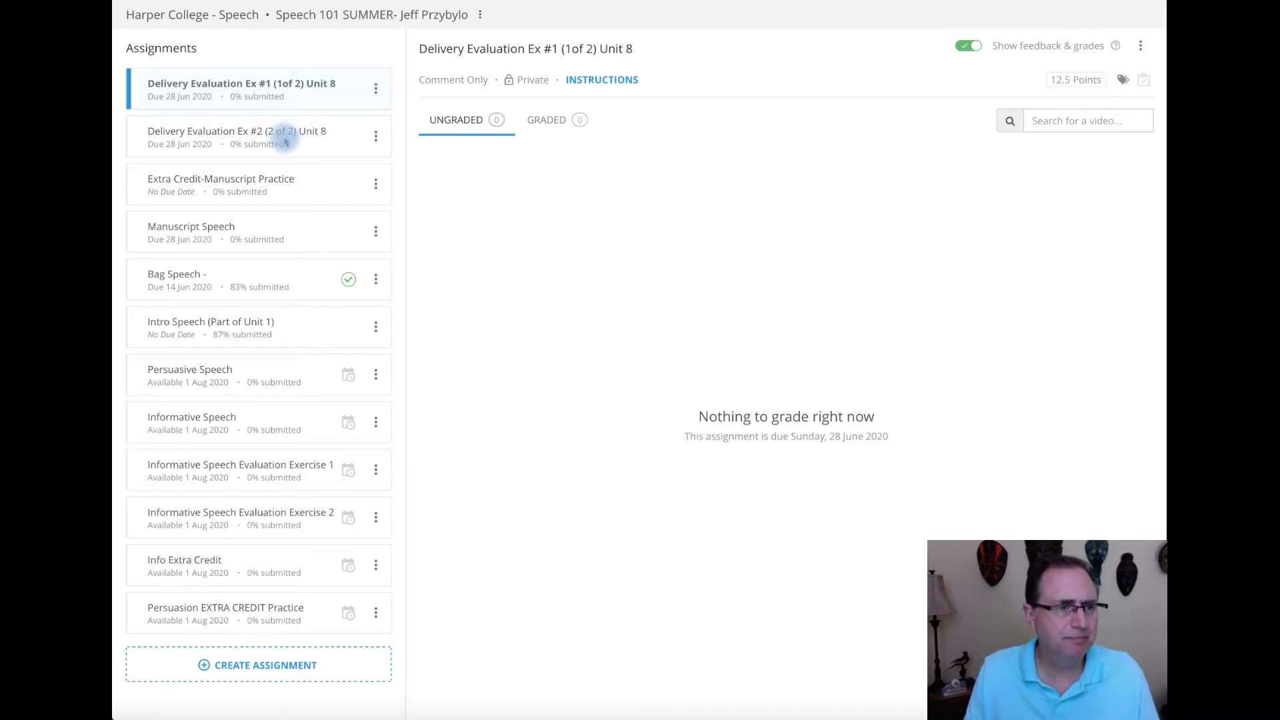
# Read the full recording and feedback instructions of the Bag Speech assignment and play its feedback instruction video.
pyautogui.click(271, 277)
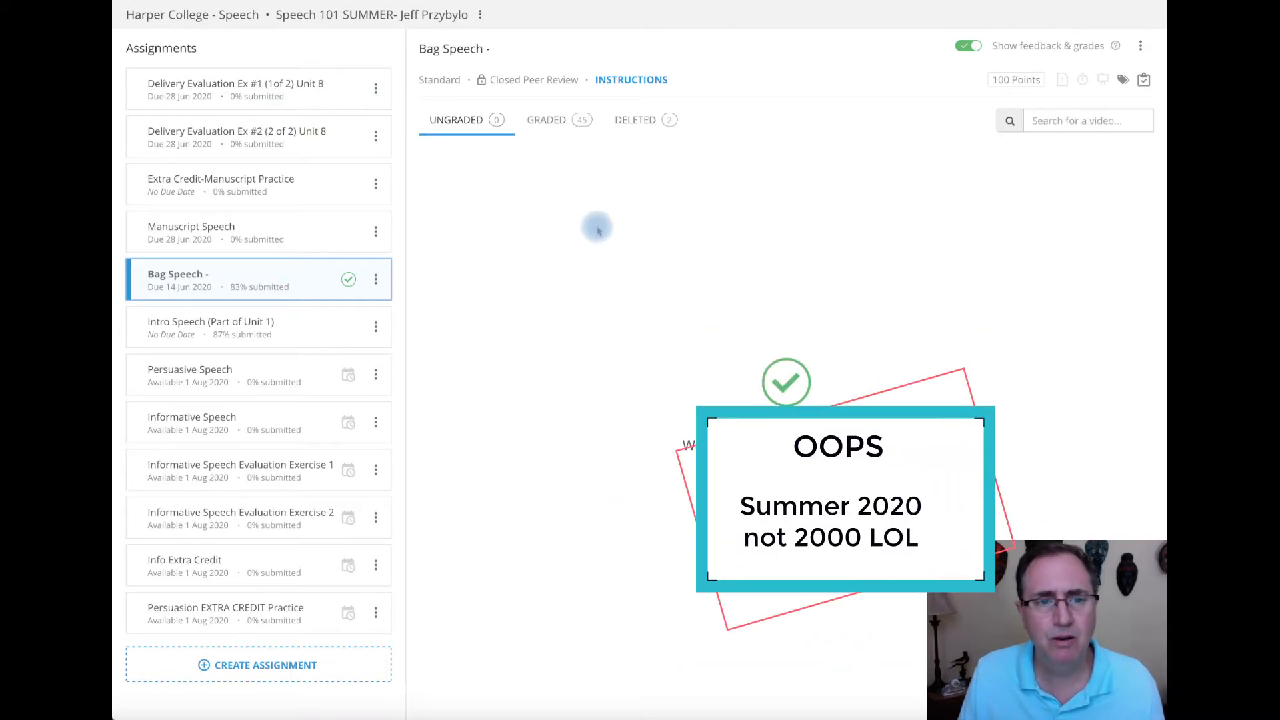
pyautogui.click(624, 81)
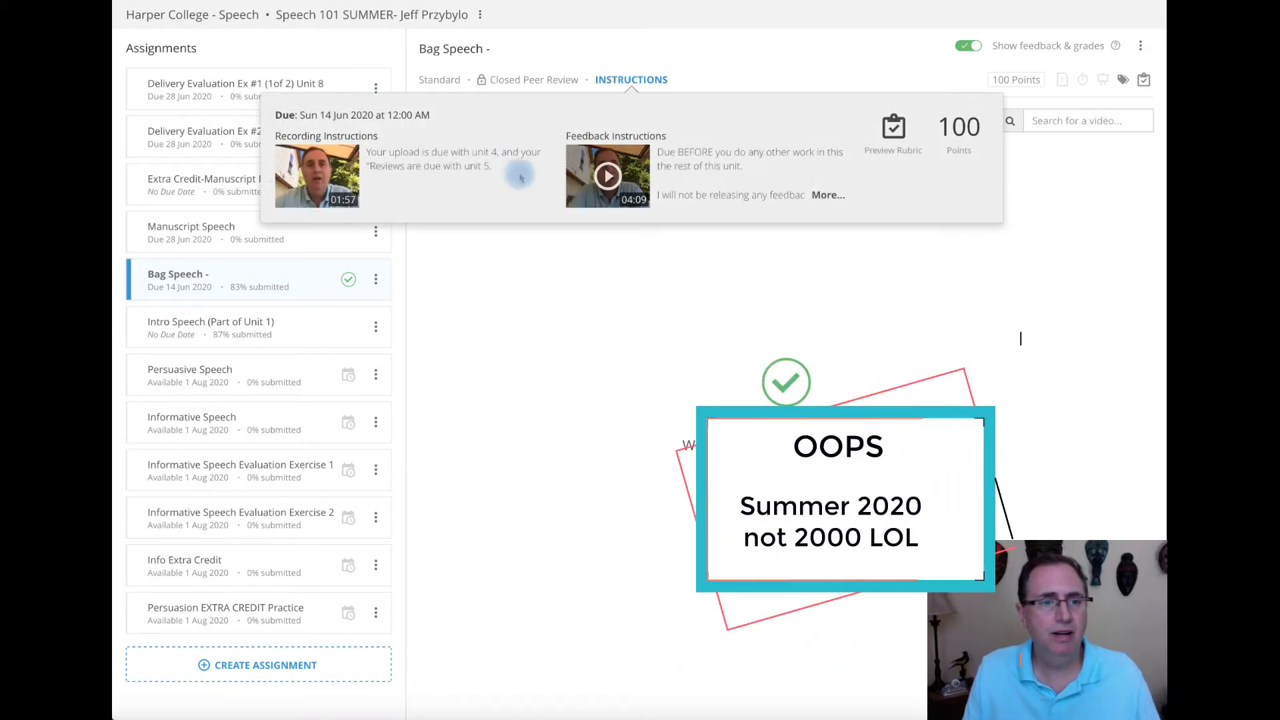
pyautogui.click(828, 194)
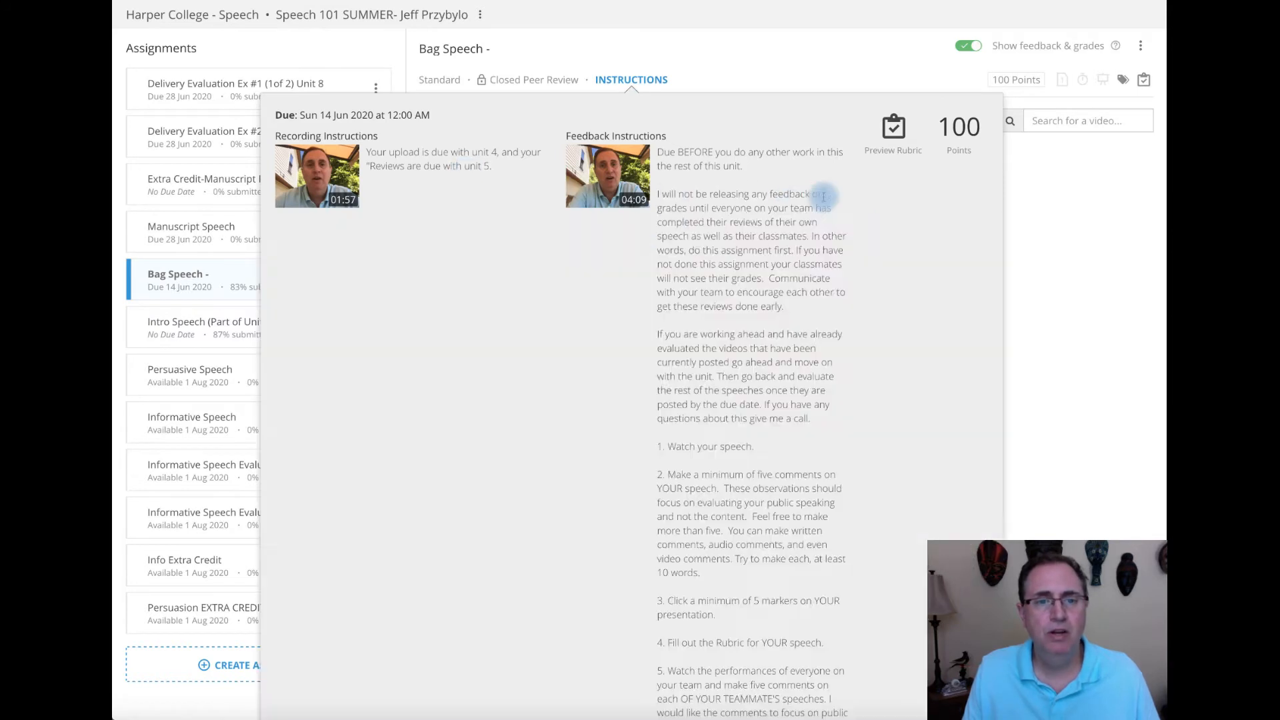
pyautogui.tripleClick(846, 123)
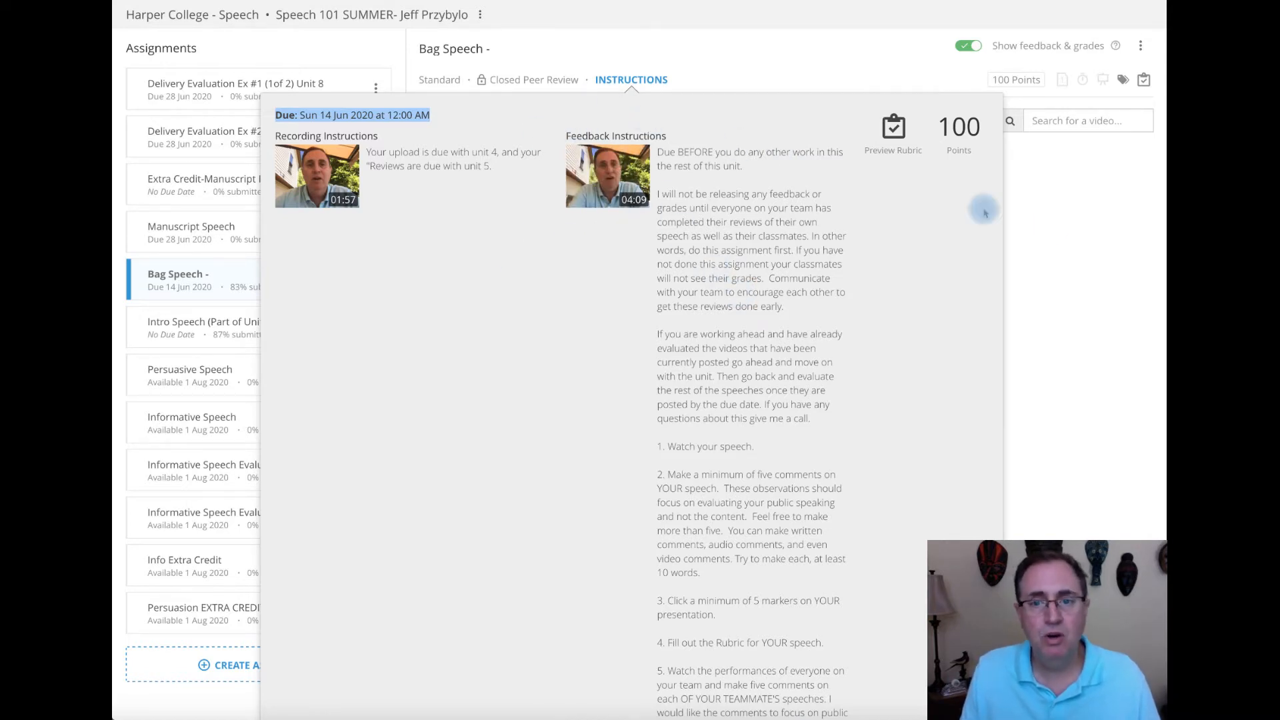
pyautogui.click(1052, 226)
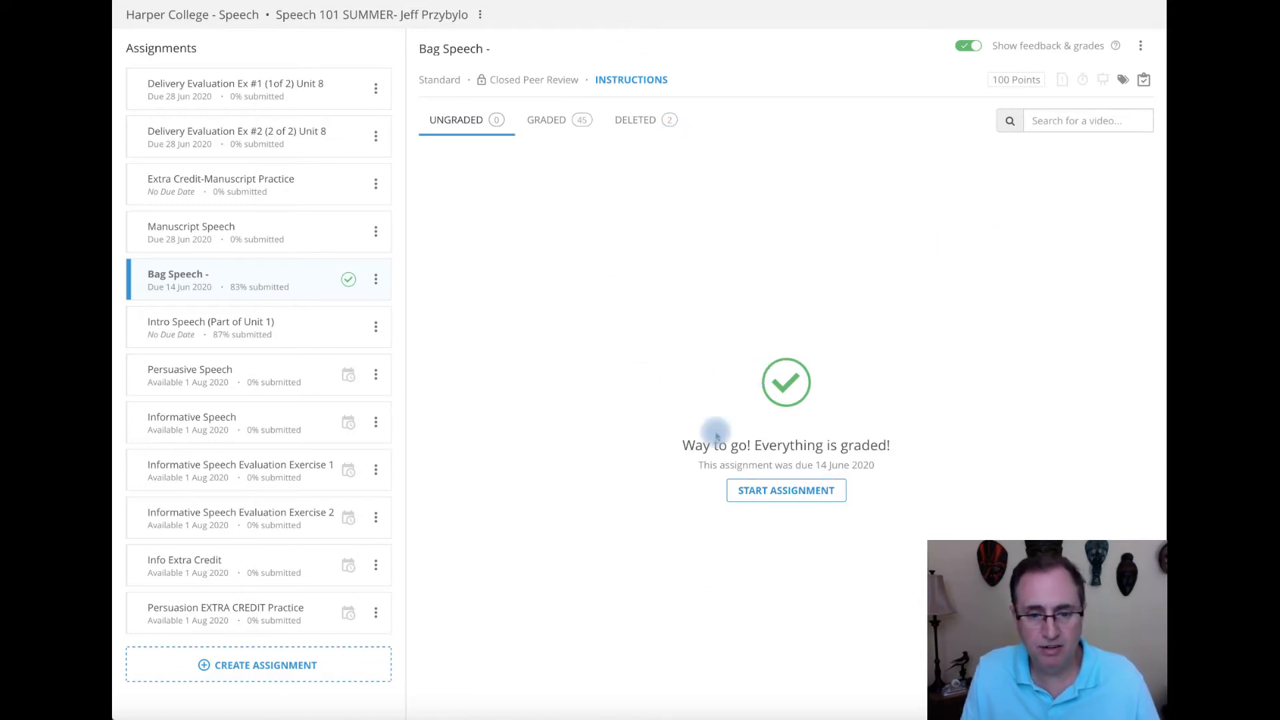
pyautogui.moveTo(640, 84)
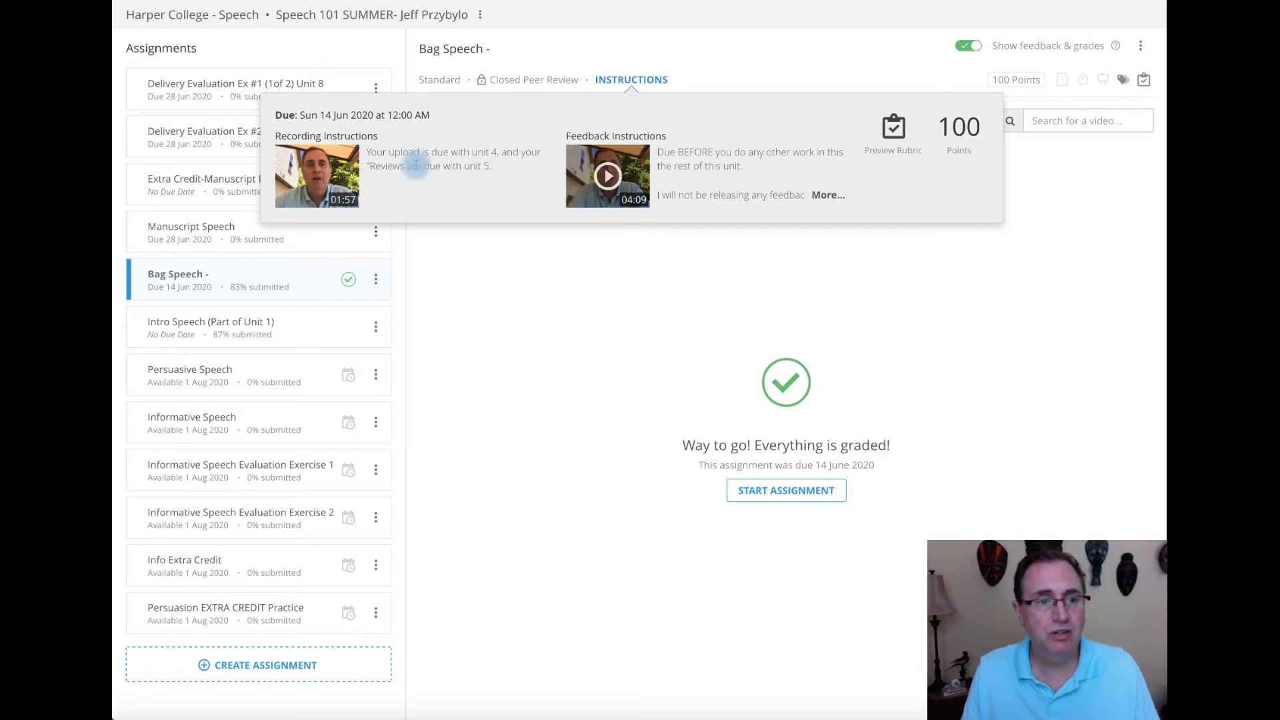
pyautogui.click(607, 176)
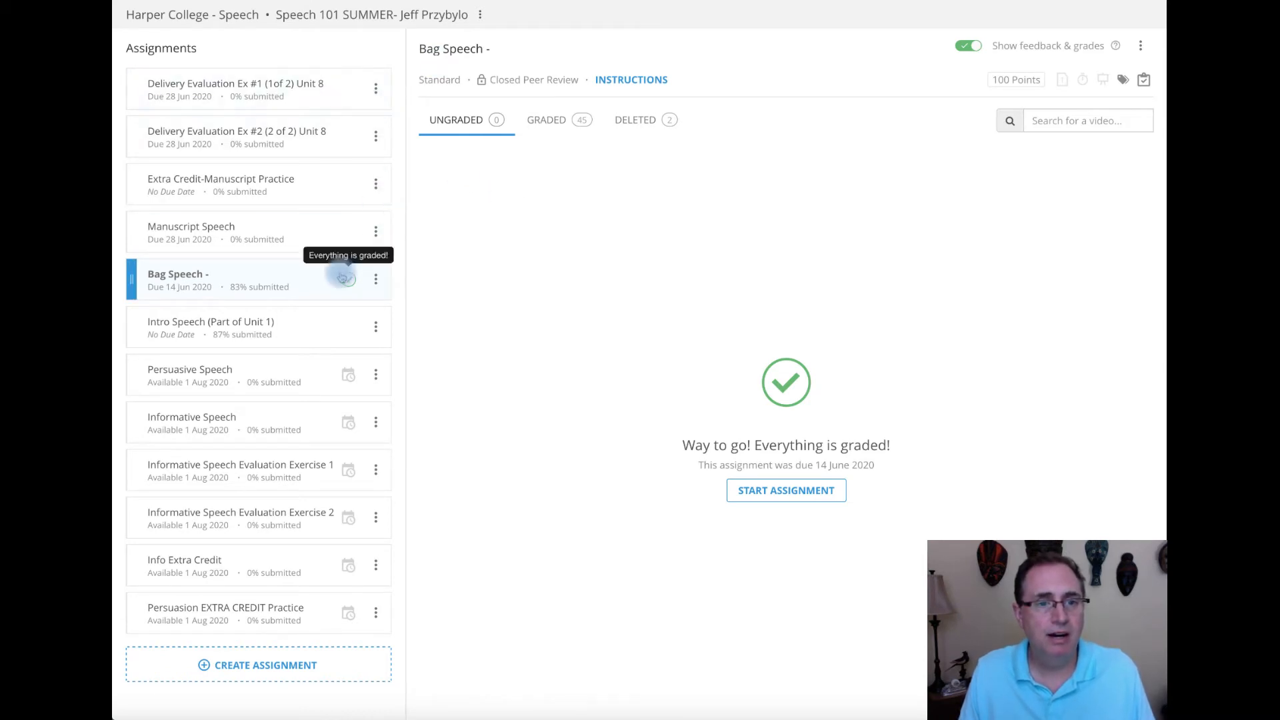
# Start a new assignment and name it Test Delete Me.
pyautogui.click(208, 666)
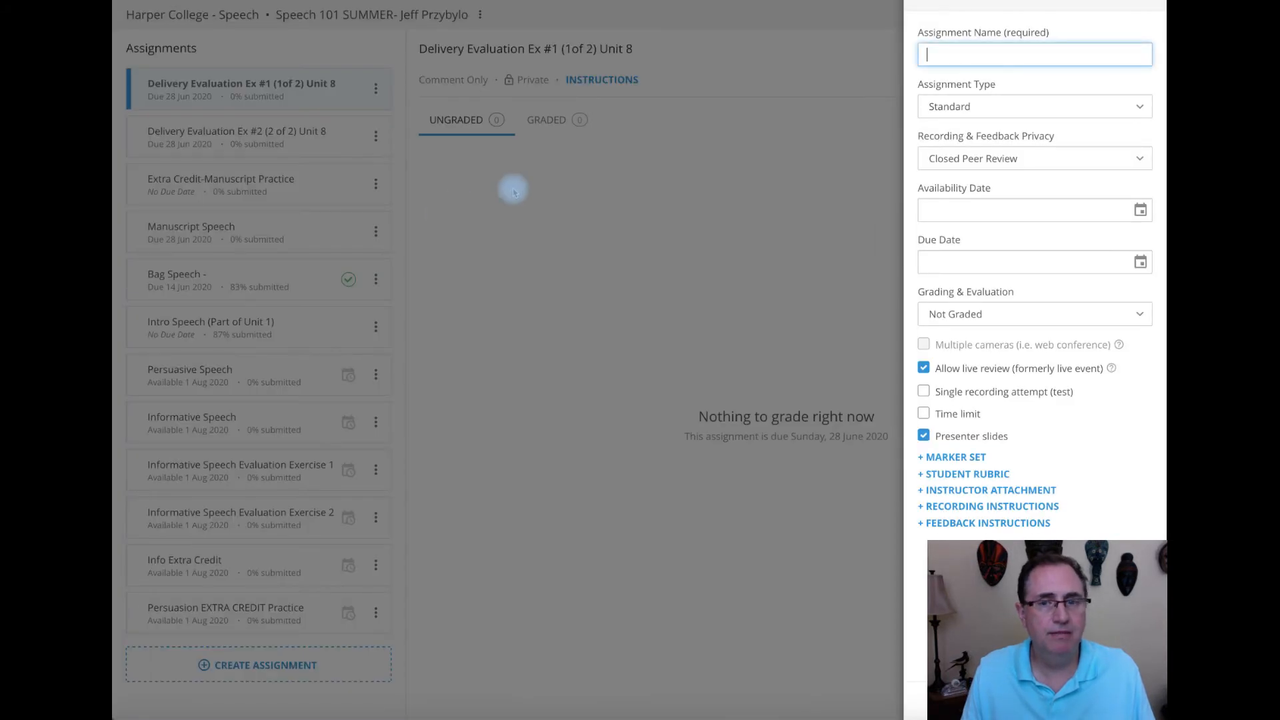
pyautogui.write('D')
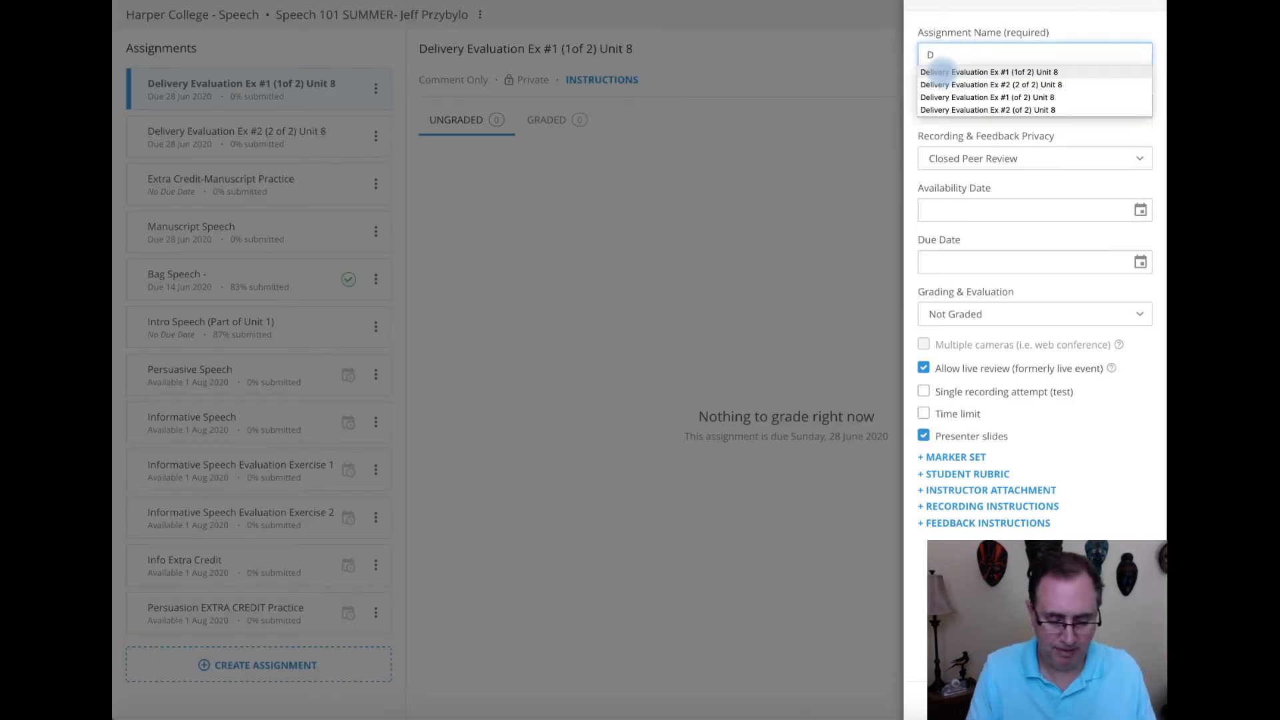
pyautogui.write('elete me')
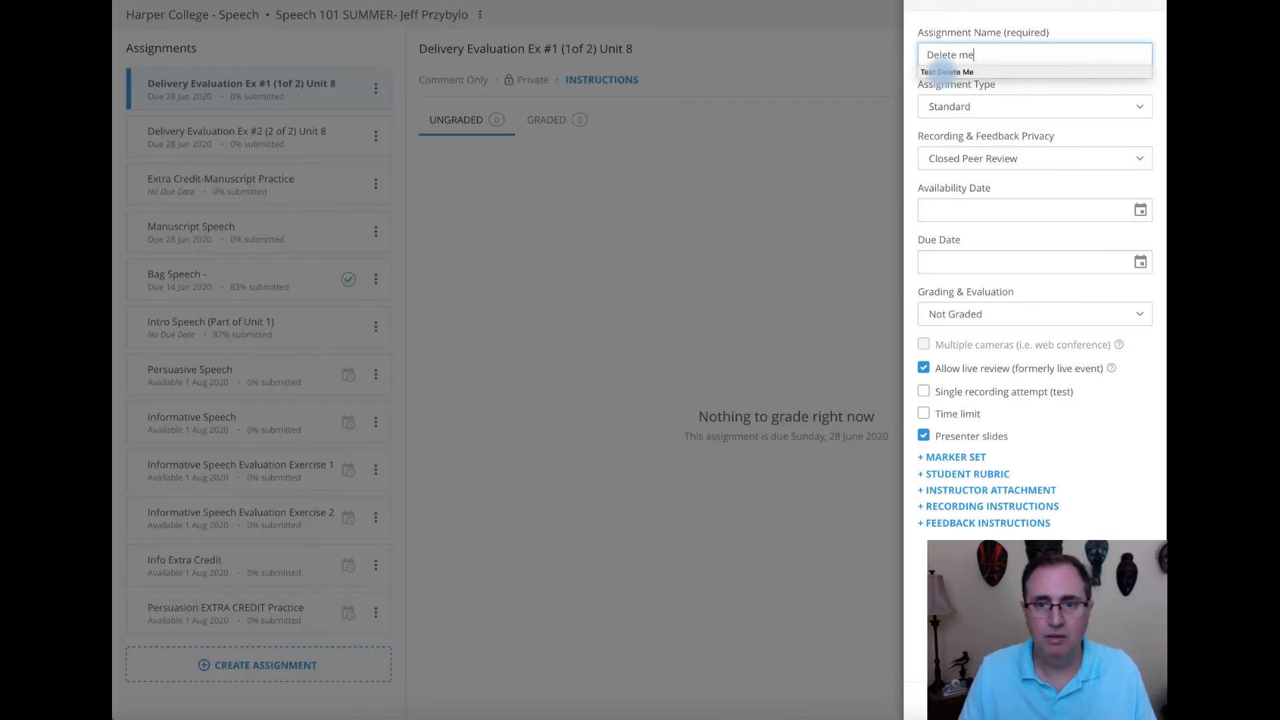
pyautogui.click(1010, 72)
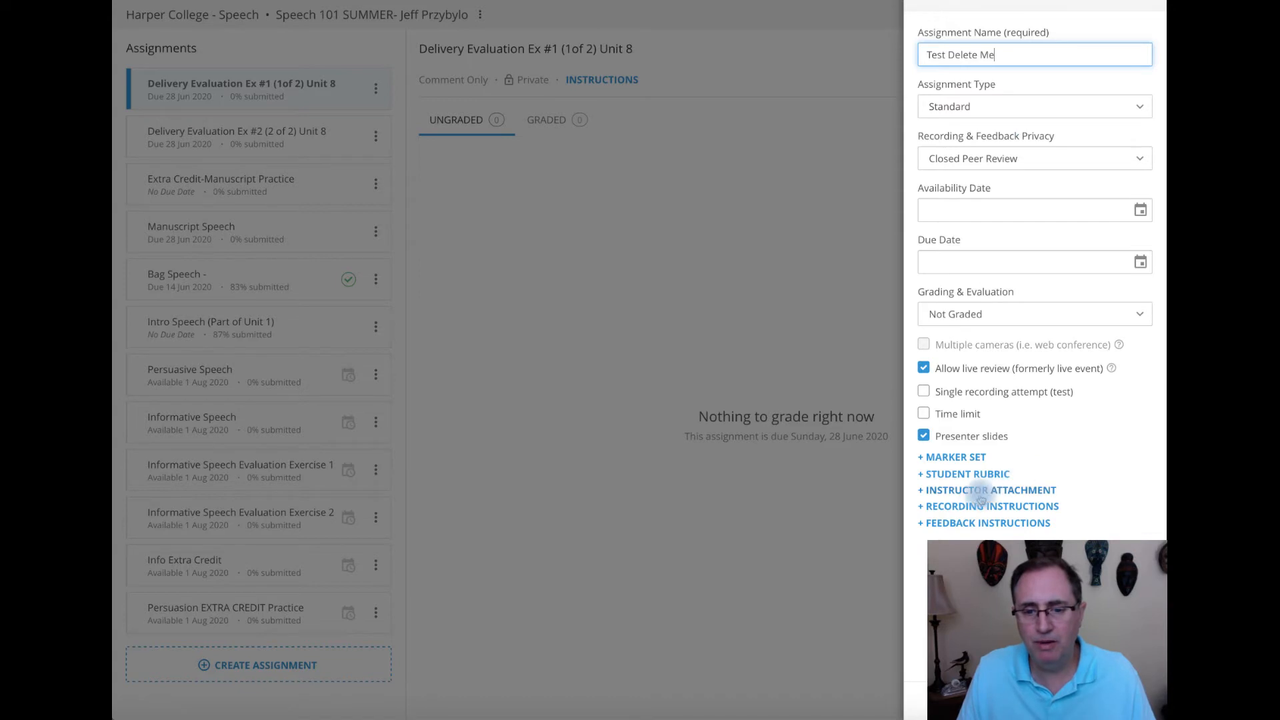
# Enter "vrrtbrtbgrwbbsrgtb" as the text recording instructions of the new assignment.
pyautogui.click(922, 508)
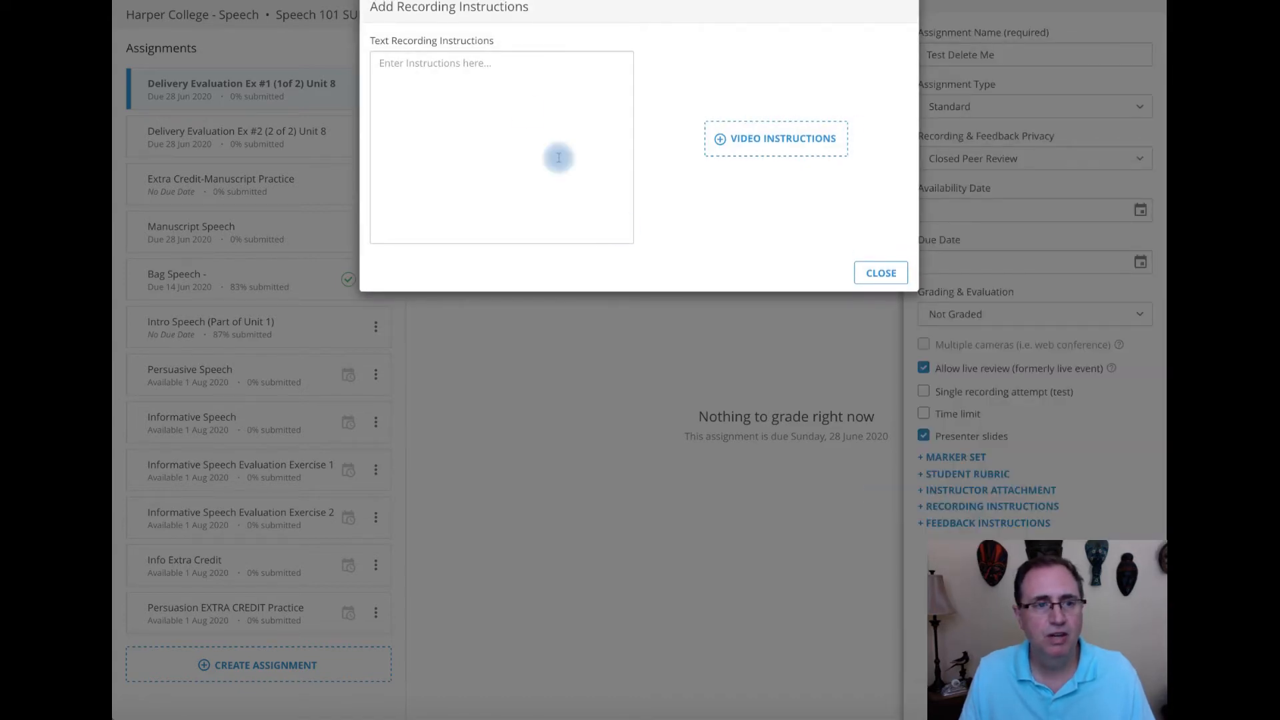
pyautogui.click(517, 76)
pyautogui.write('vrr')
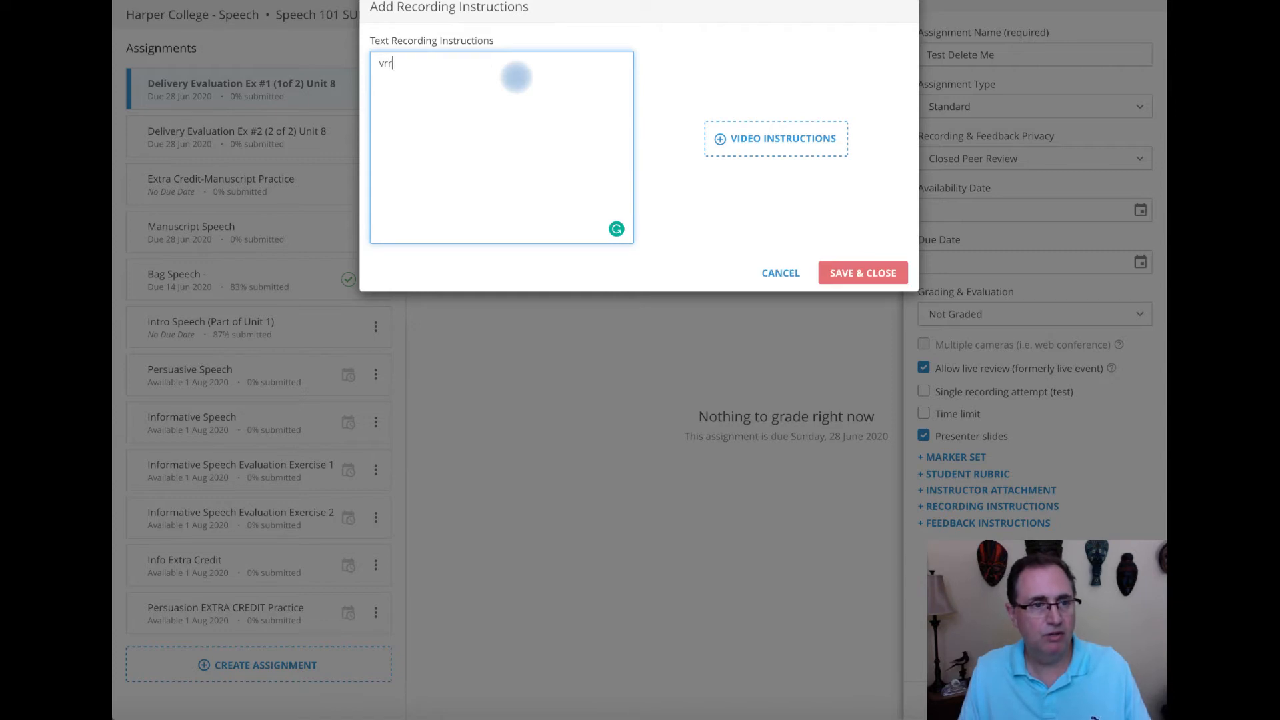
pyautogui.write('tbrtbgrwbbsrgtb')
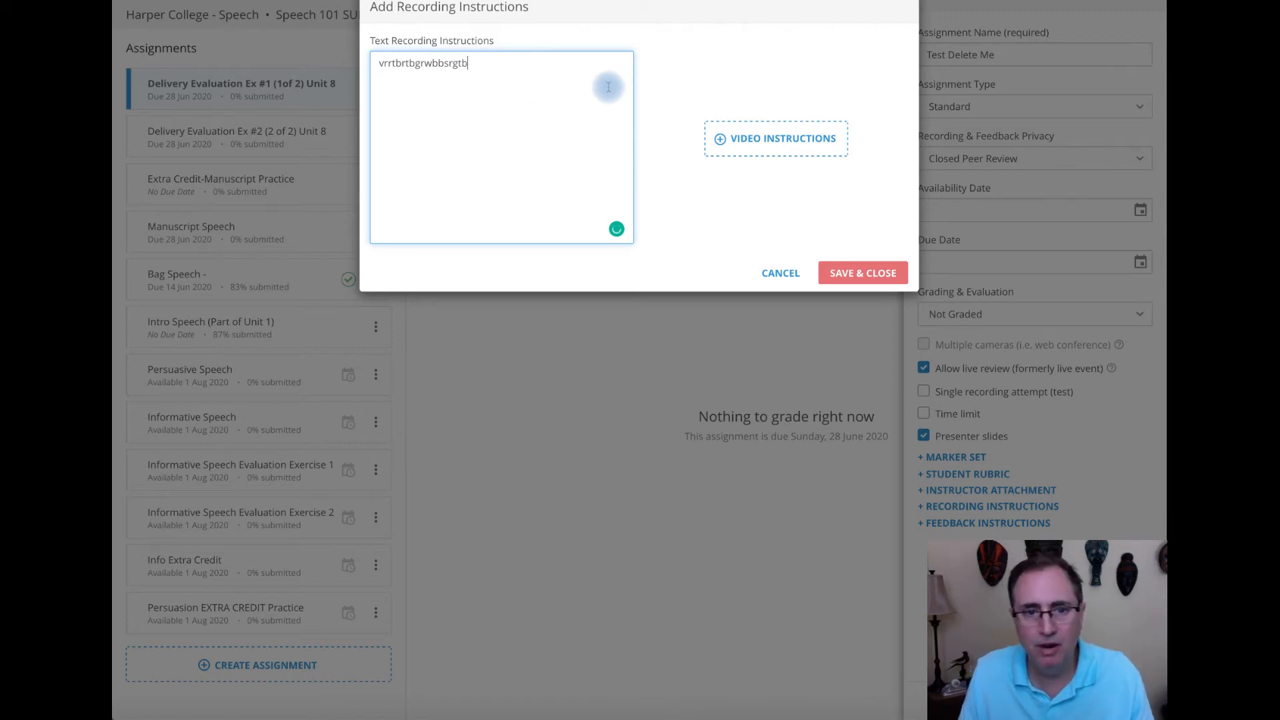
# Record a webcam video of about 14 seconds, pausing and resuming once, and save it with the recording instructions.
pyautogui.click(755, 137)
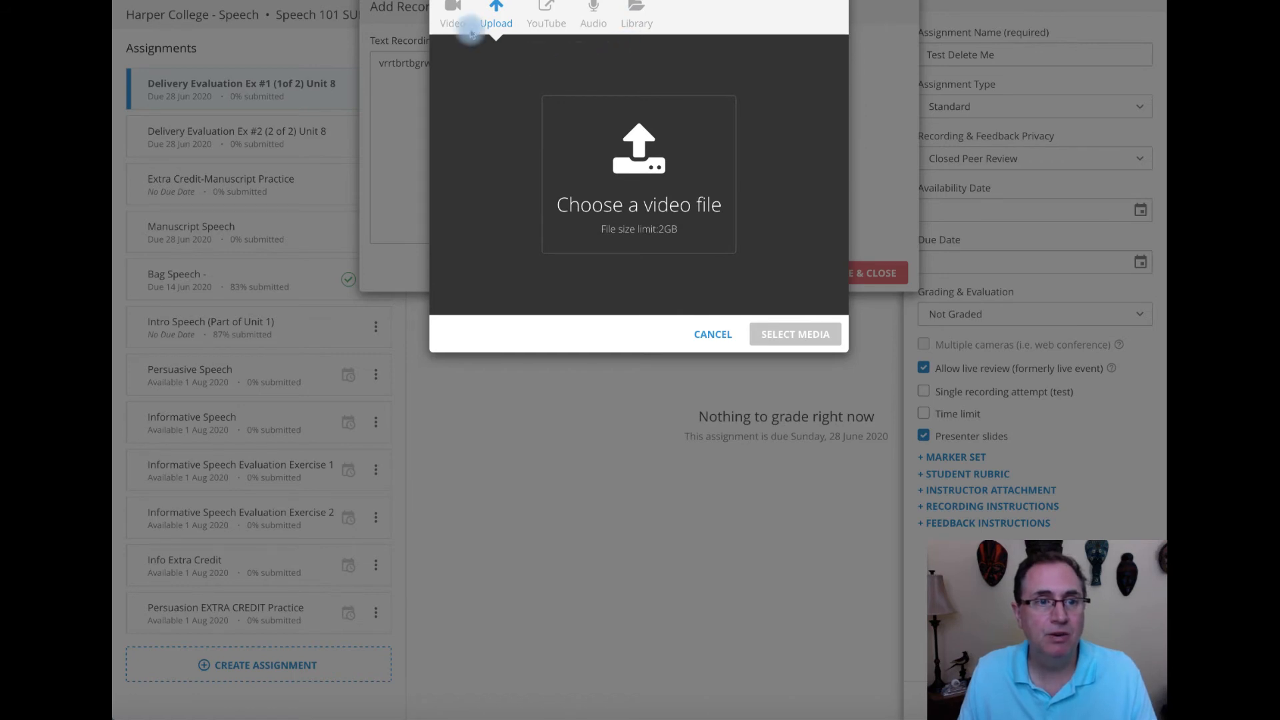
pyautogui.click(448, 14)
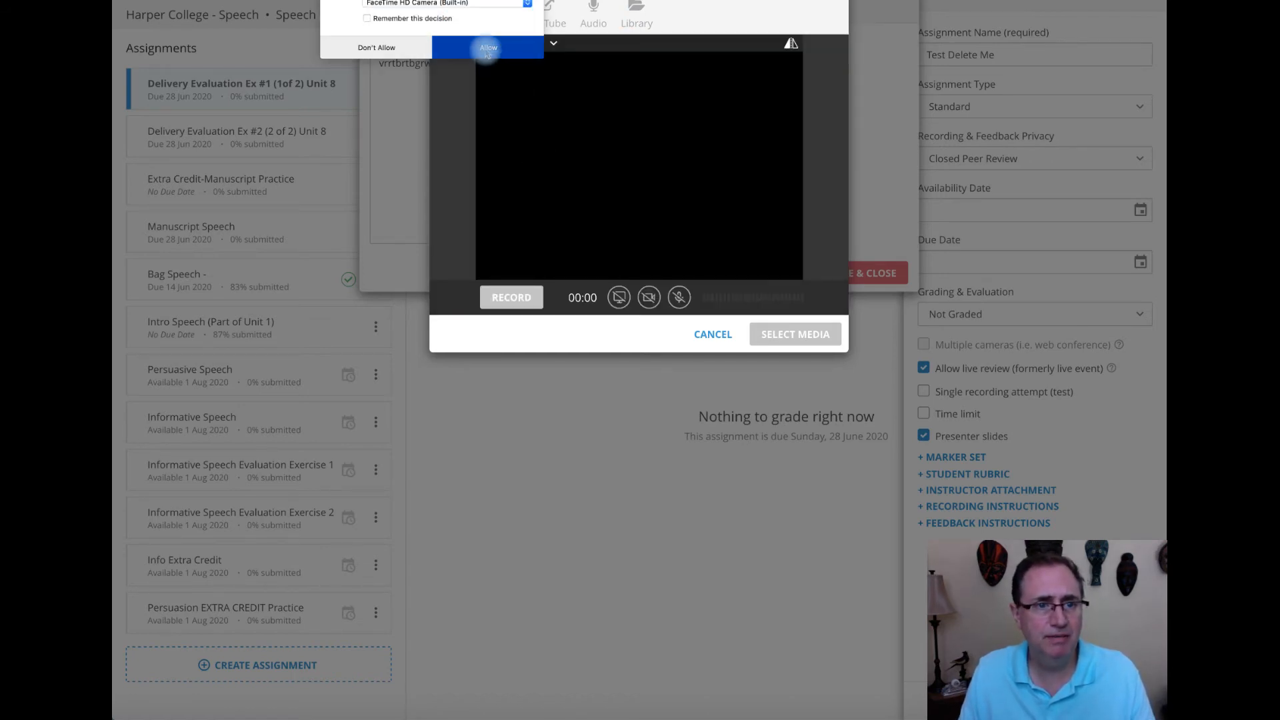
pyautogui.click(486, 44)
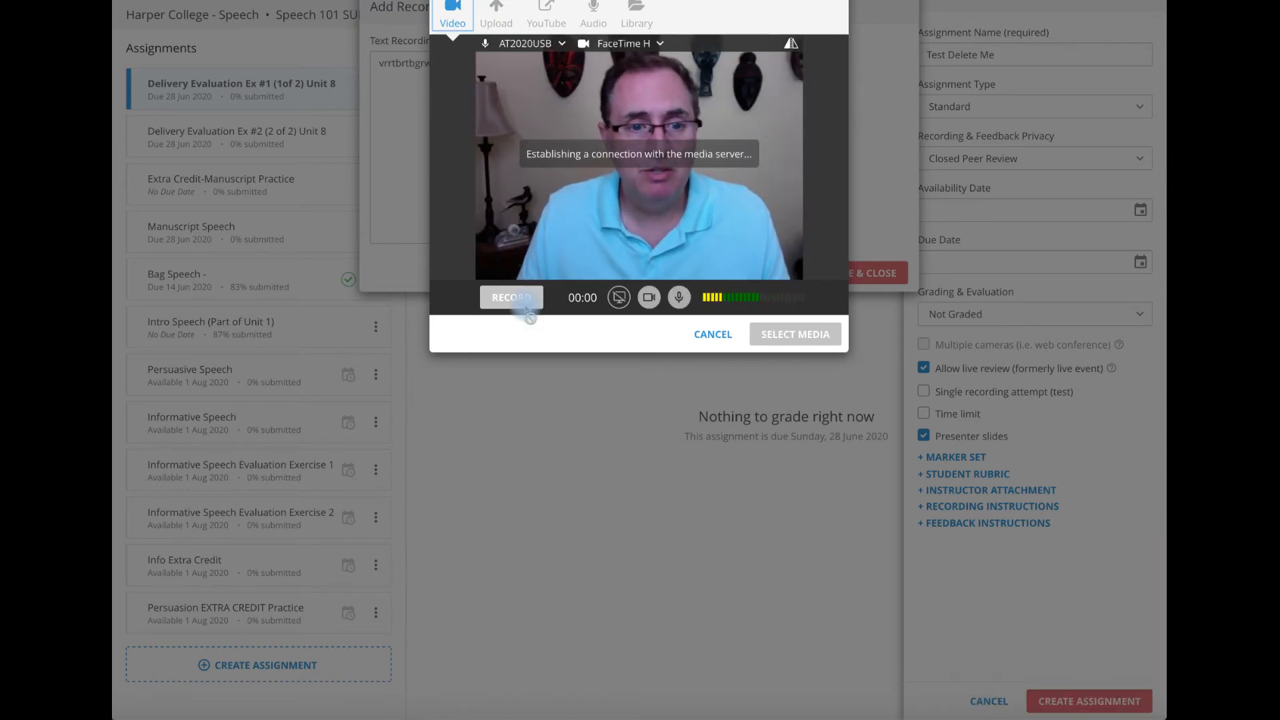
pyautogui.click(519, 299)
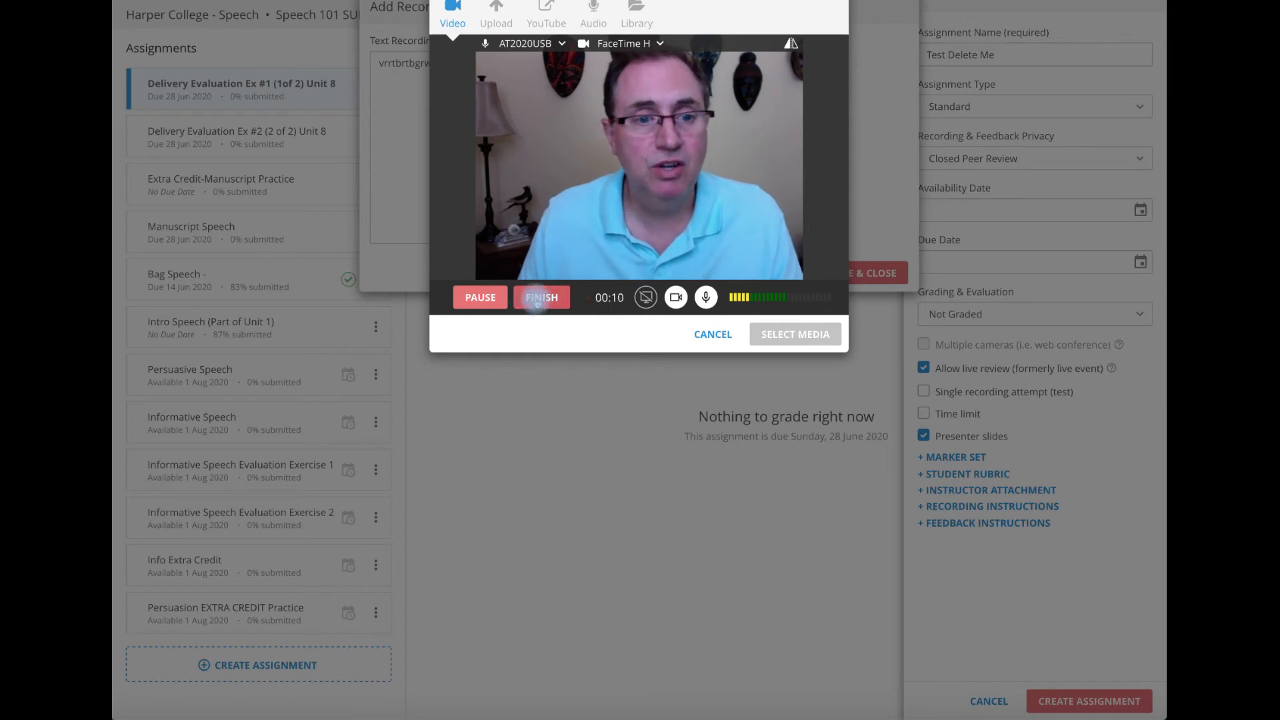
pyautogui.click(474, 304)
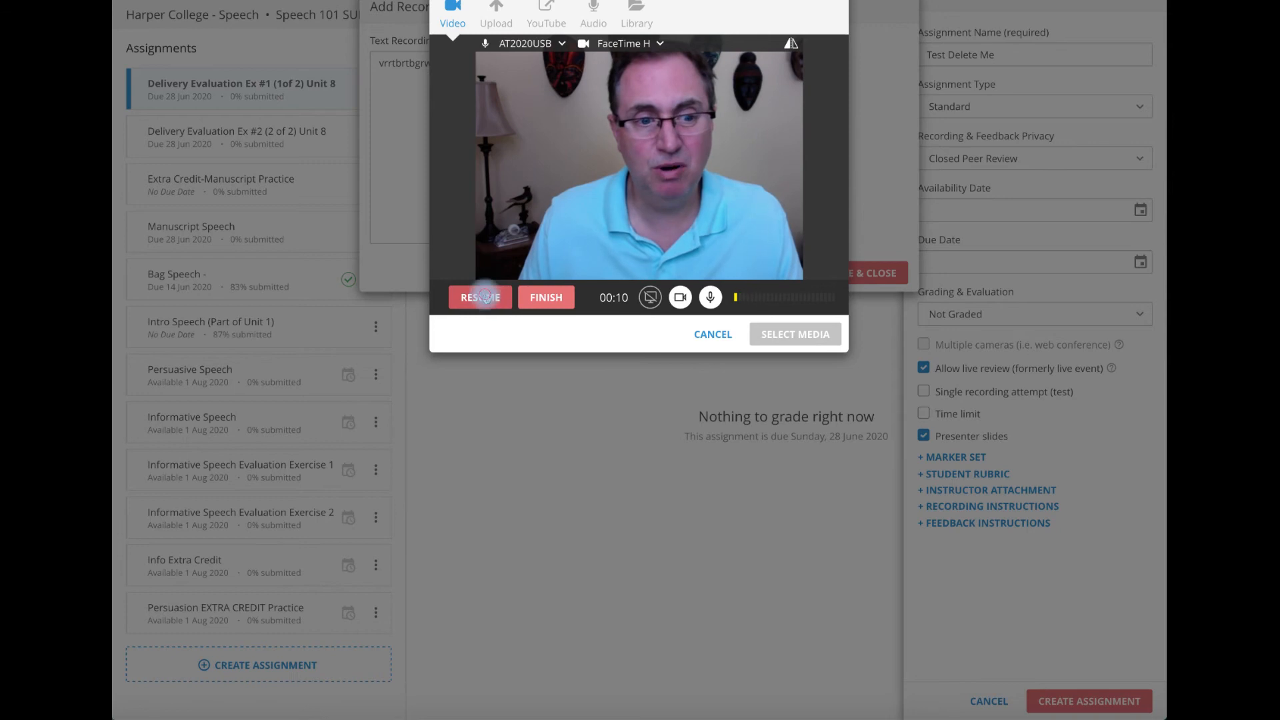
pyautogui.click(472, 299)
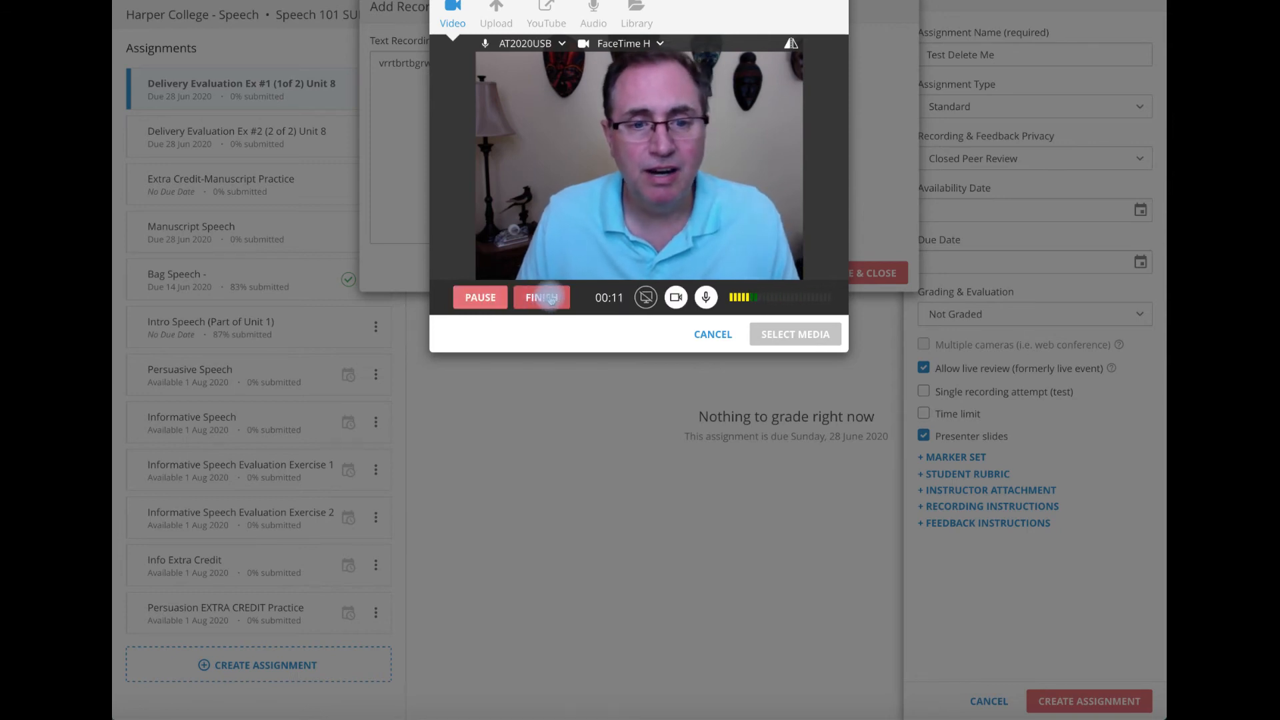
pyautogui.click(545, 298)
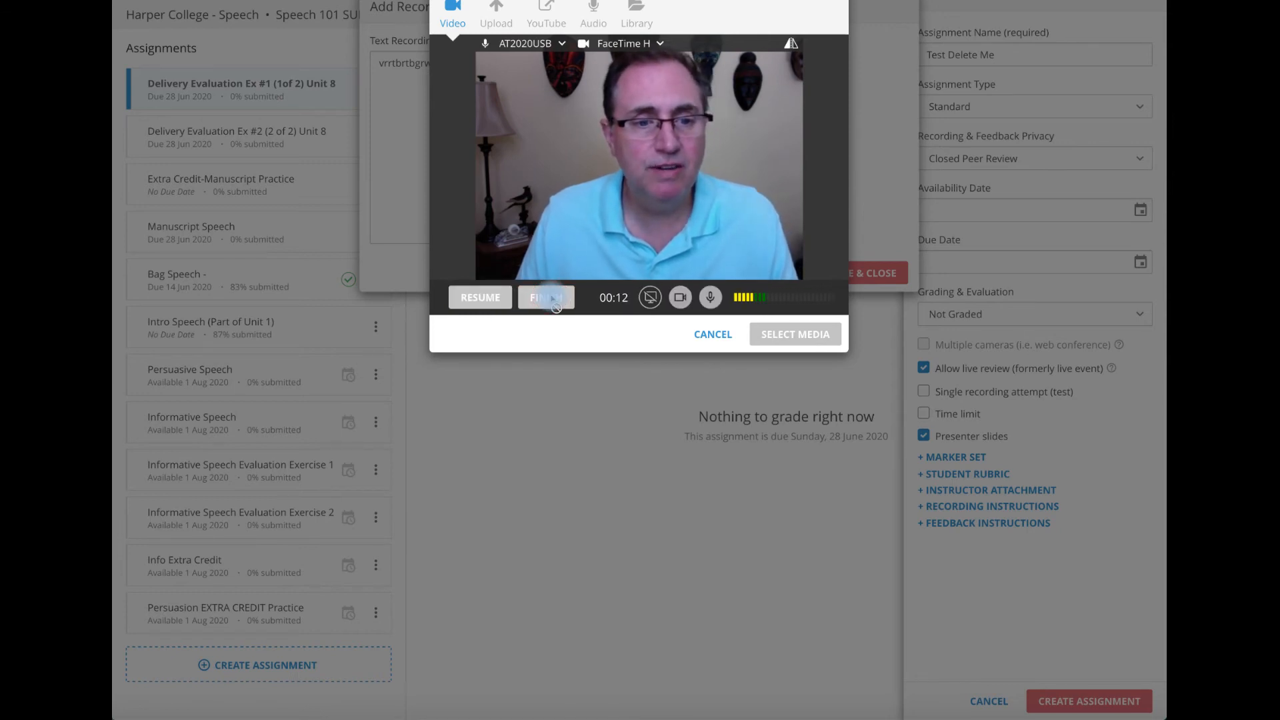
pyautogui.click(753, 326)
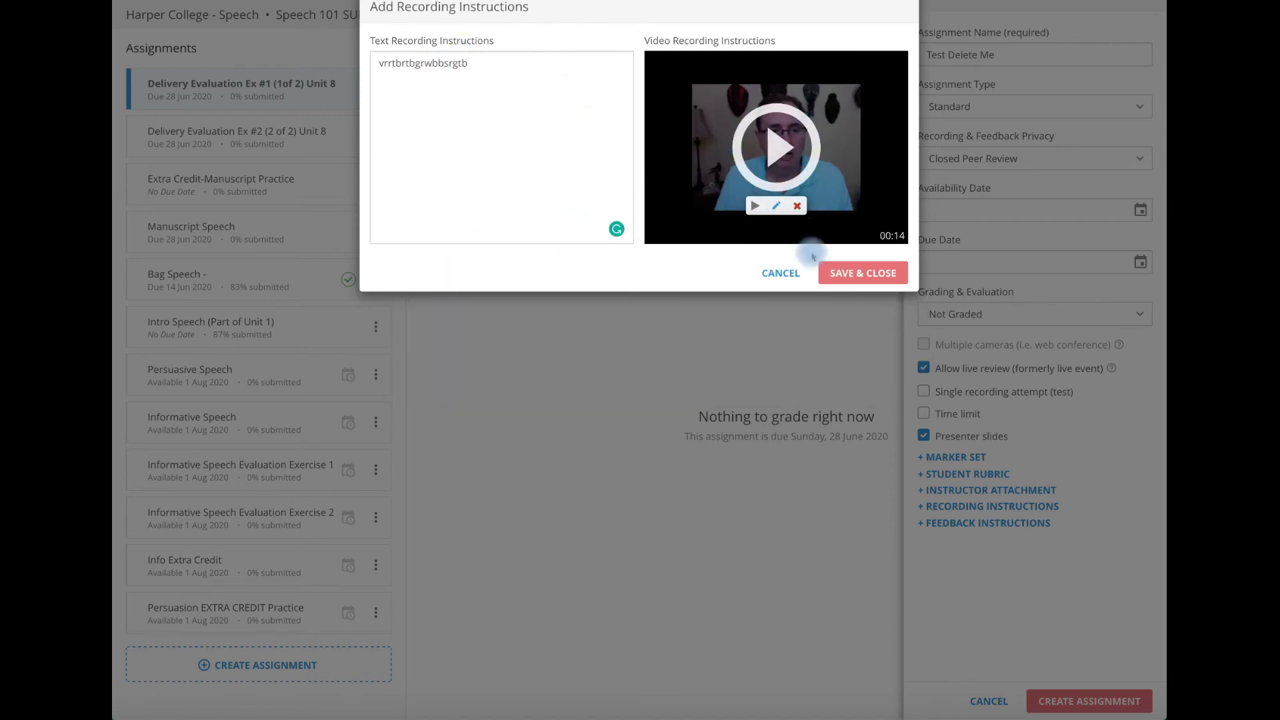
pyautogui.click(878, 278)
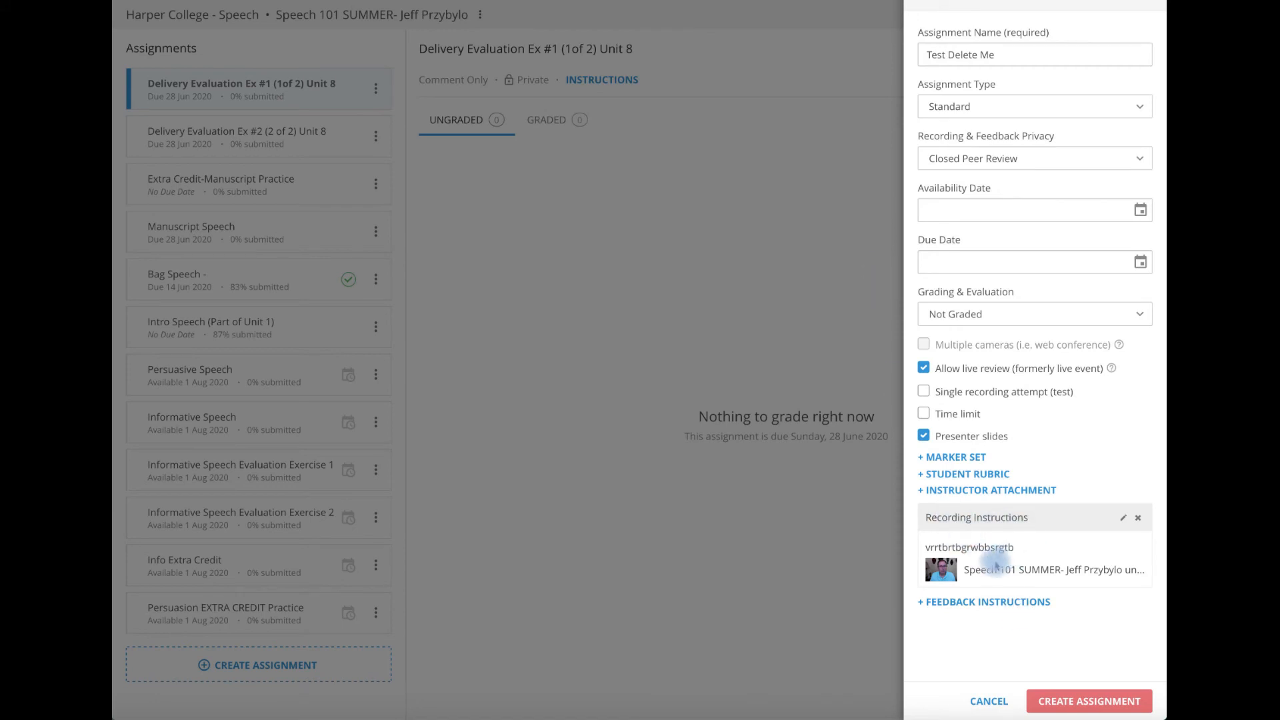
# Create the assignment and check its recording instructions.
pyautogui.click(1093, 697)
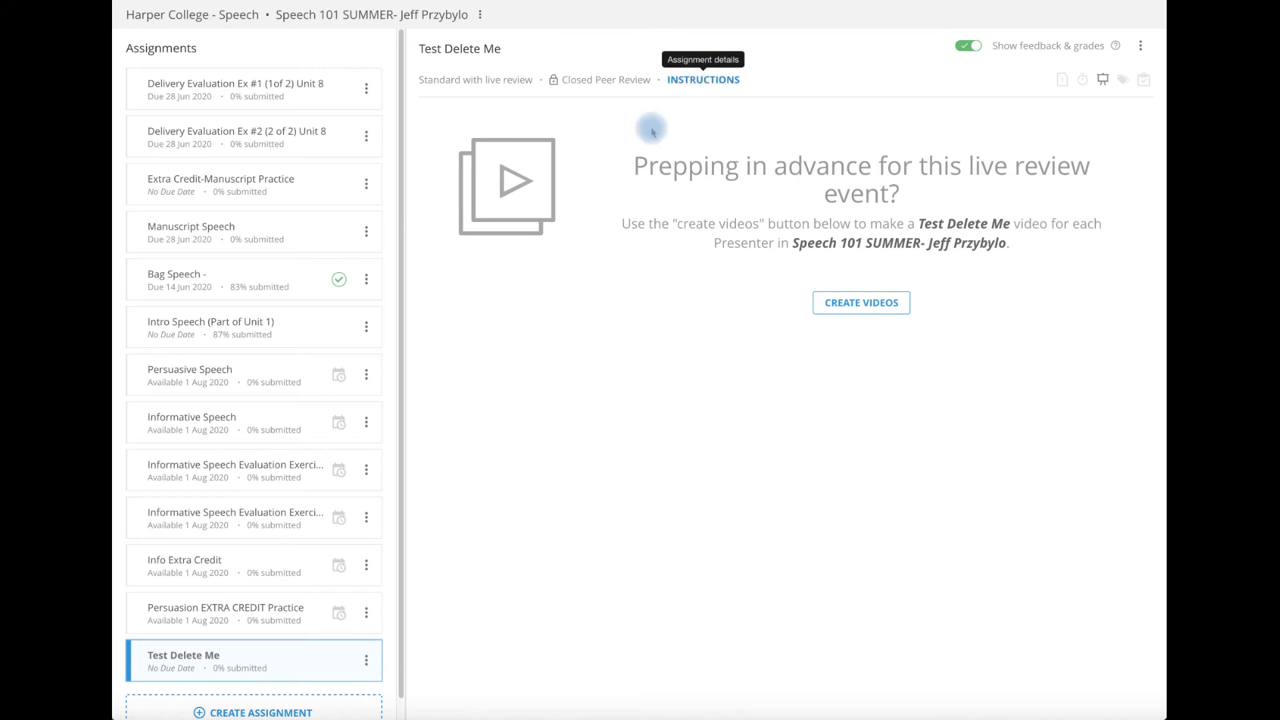
pyautogui.click(710, 80)
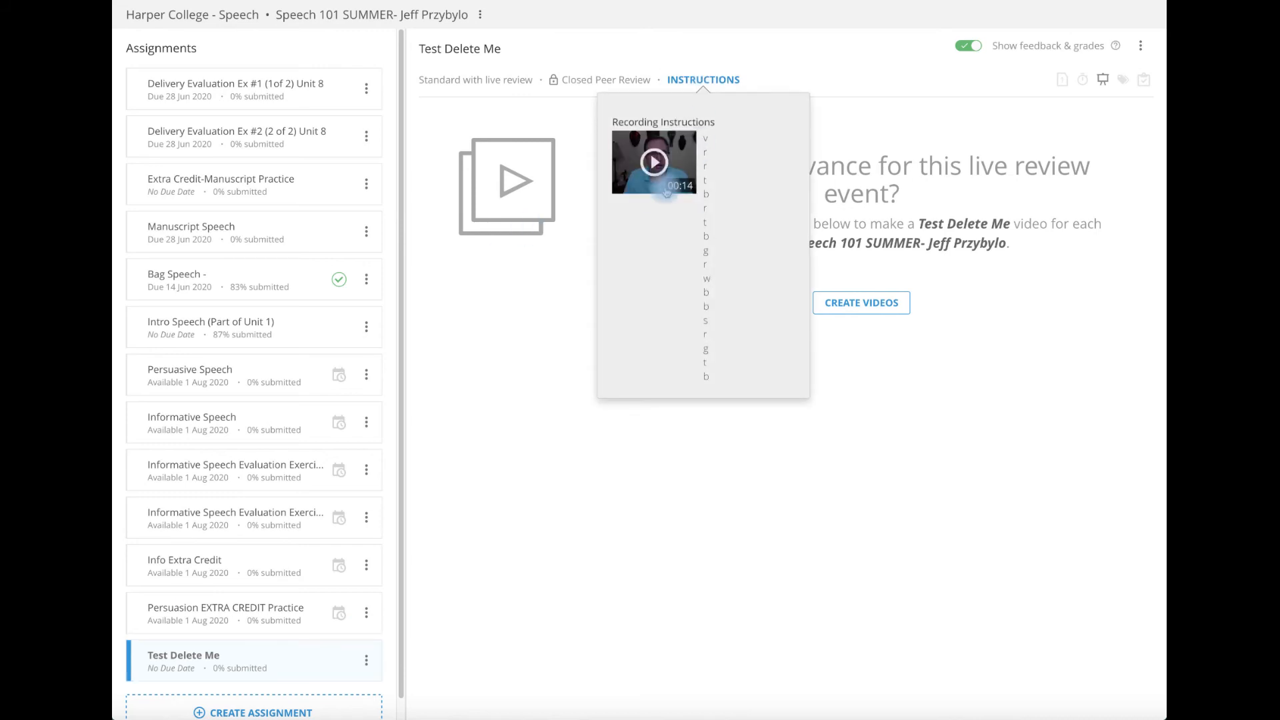
pyautogui.click(877, 390)
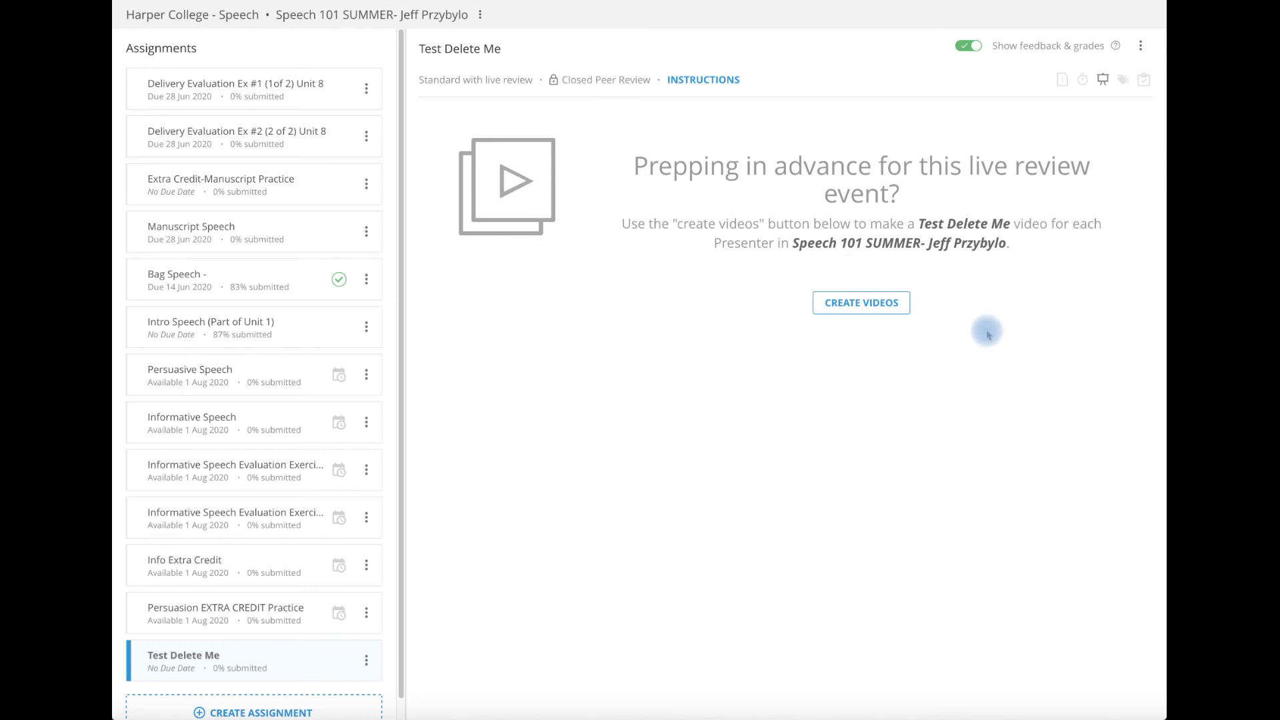
# Return to the Bag Speech assignment and read its expanded feedback instructions.
pyautogui.click(286, 285)
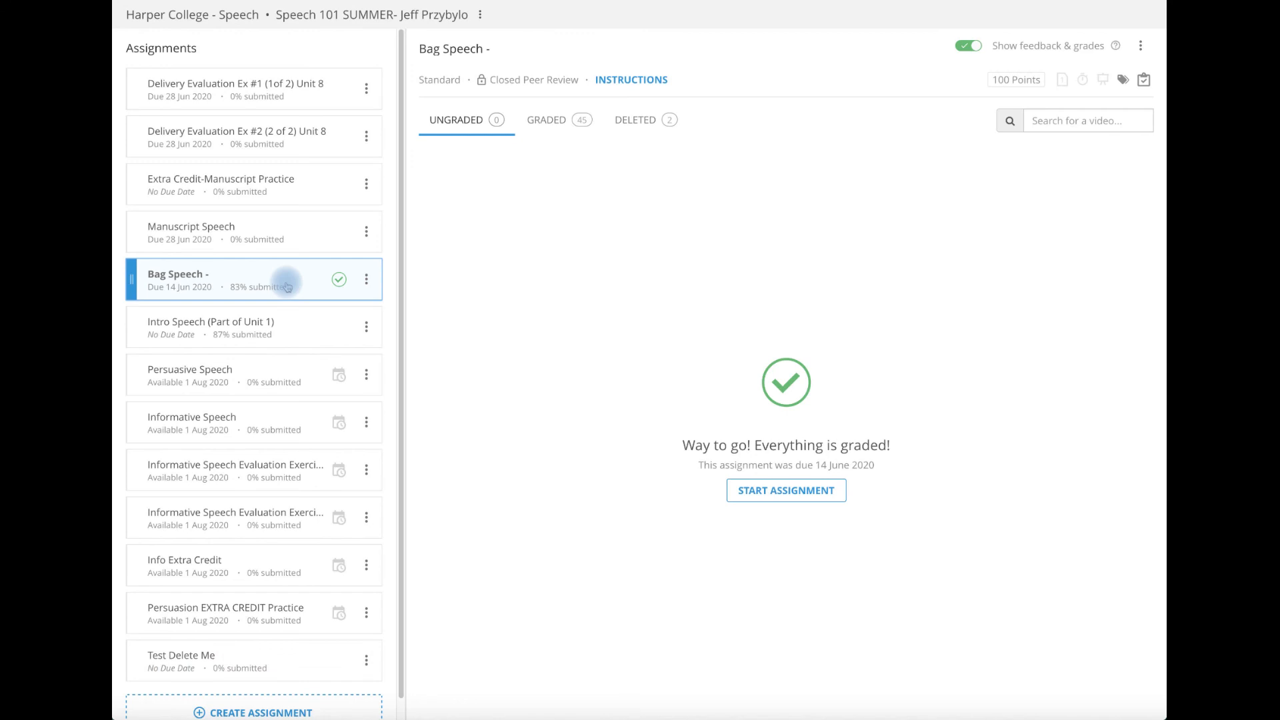
pyautogui.click(631, 79)
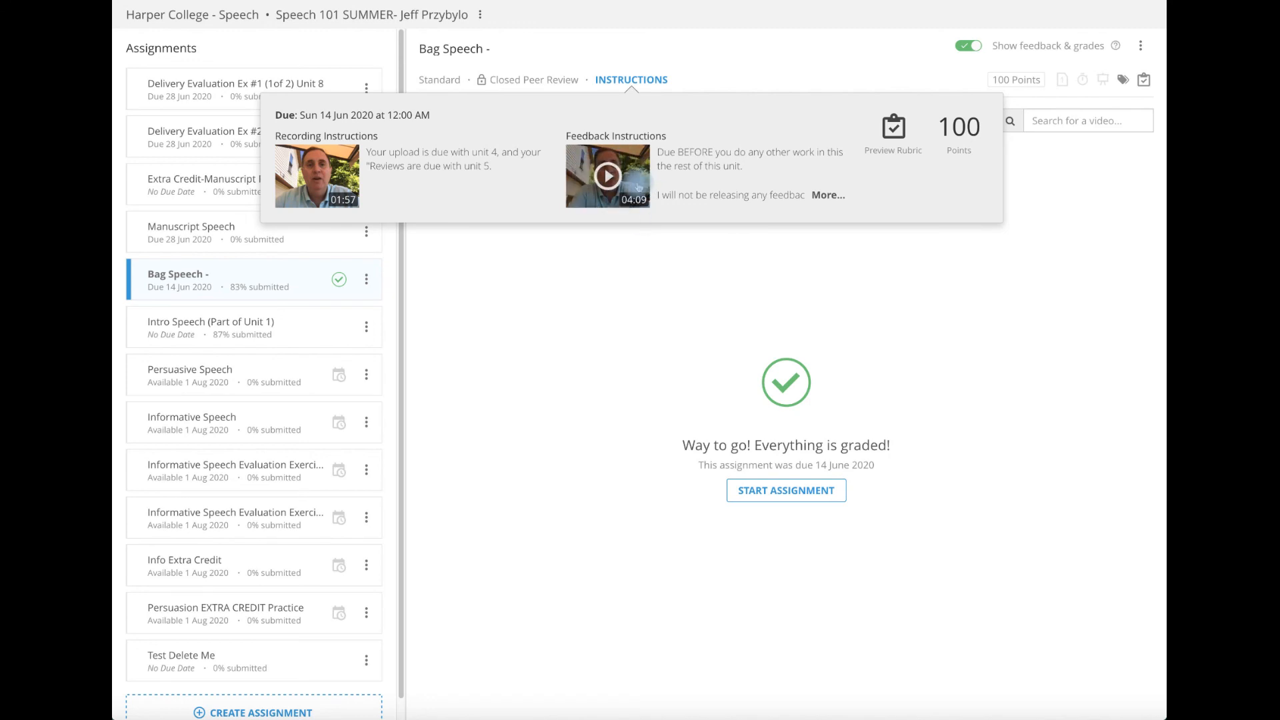
pyautogui.click(827, 195)
pyautogui.click(764, 152)
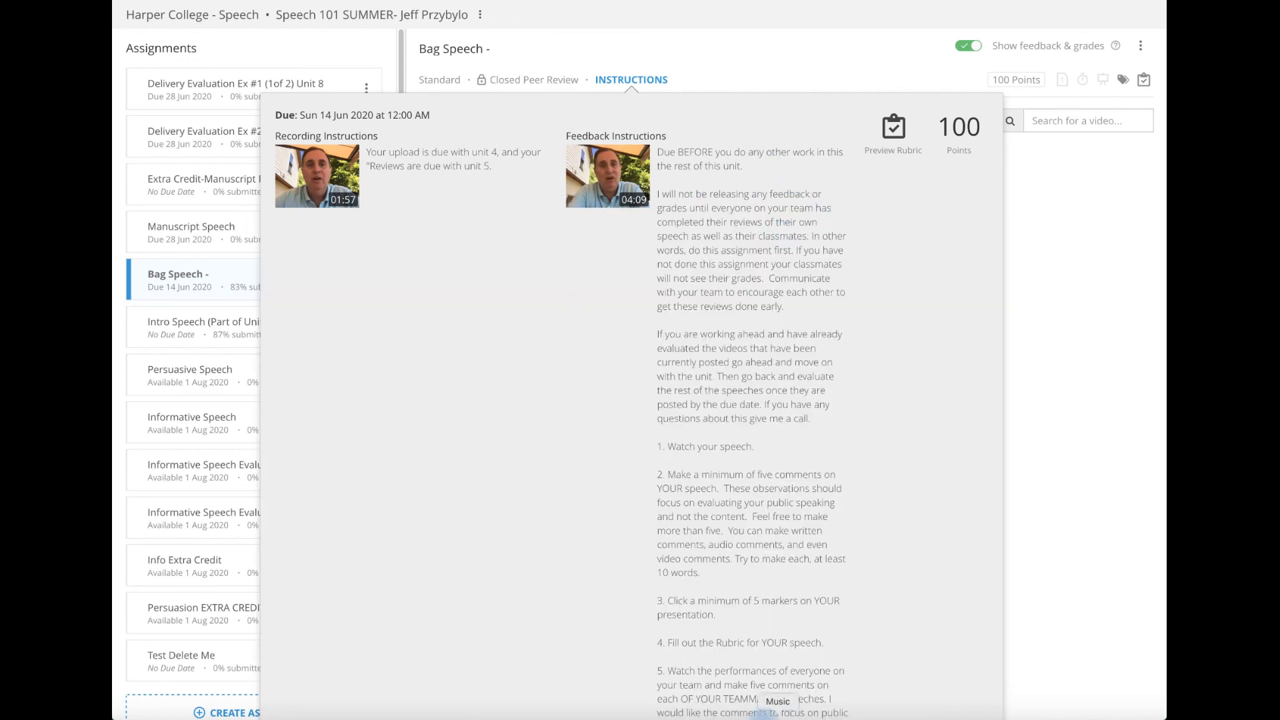
pyautogui.click(625, 284)
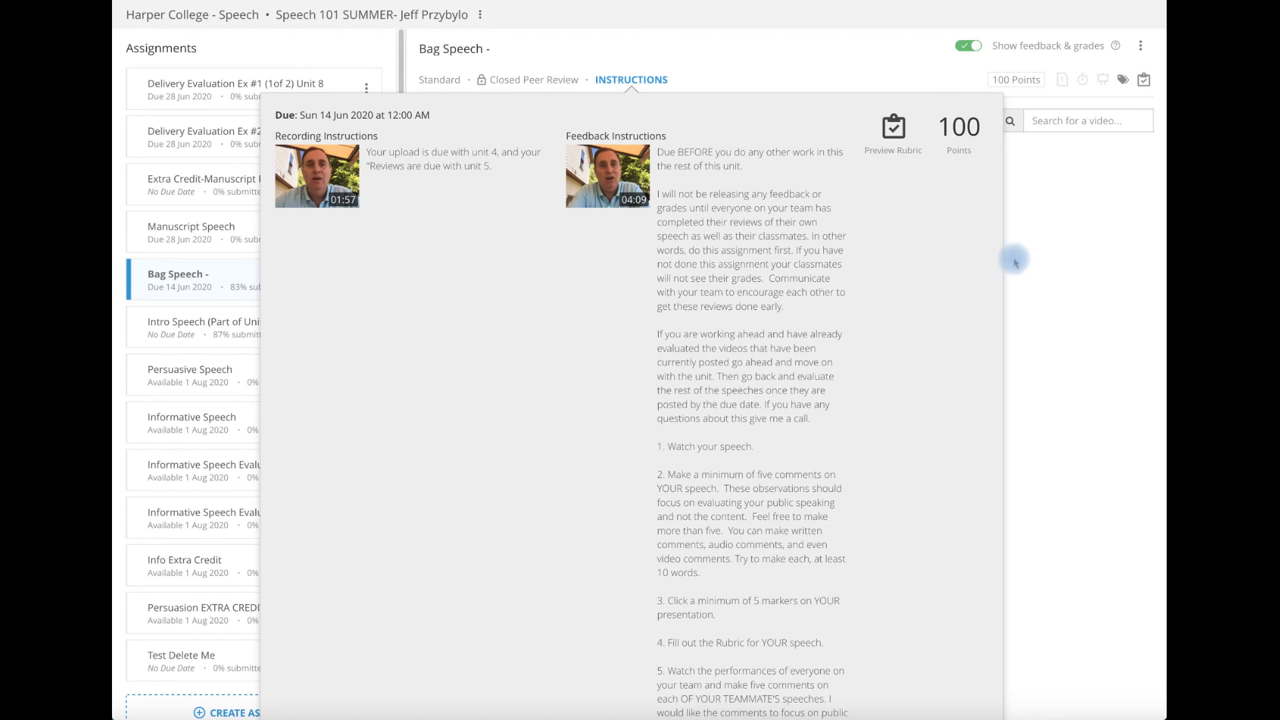
pyautogui.click(1068, 238)
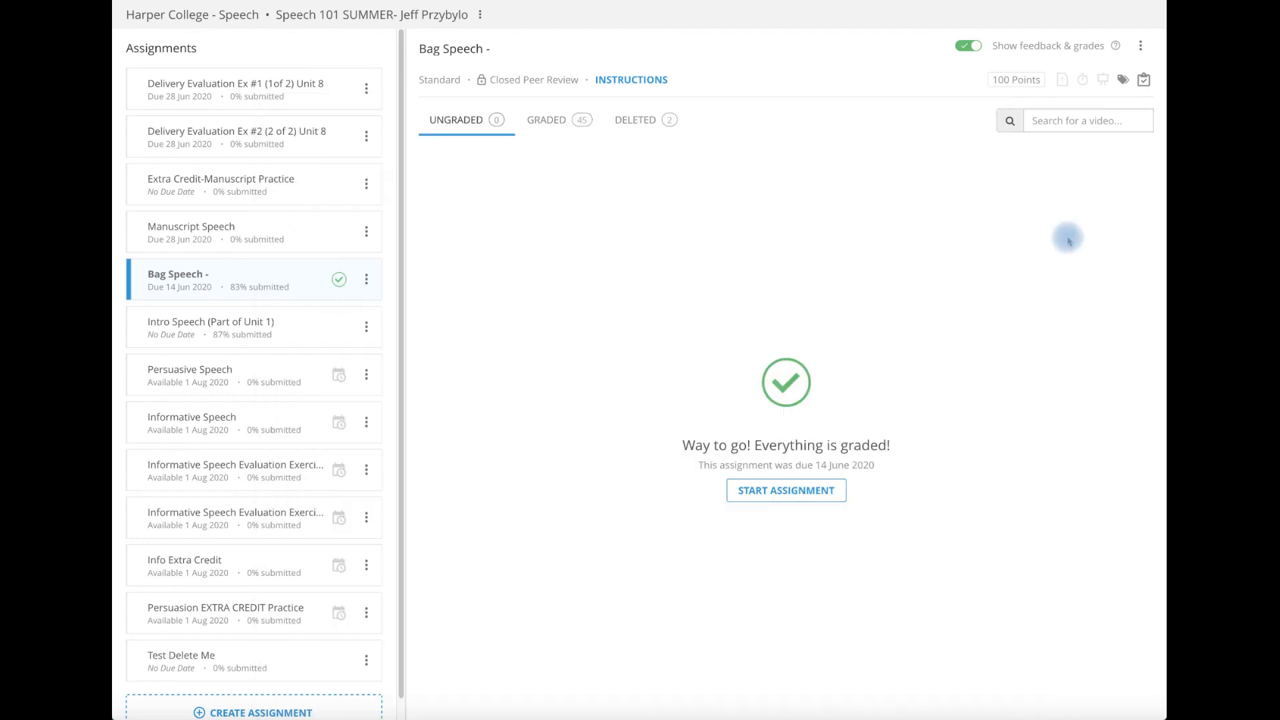